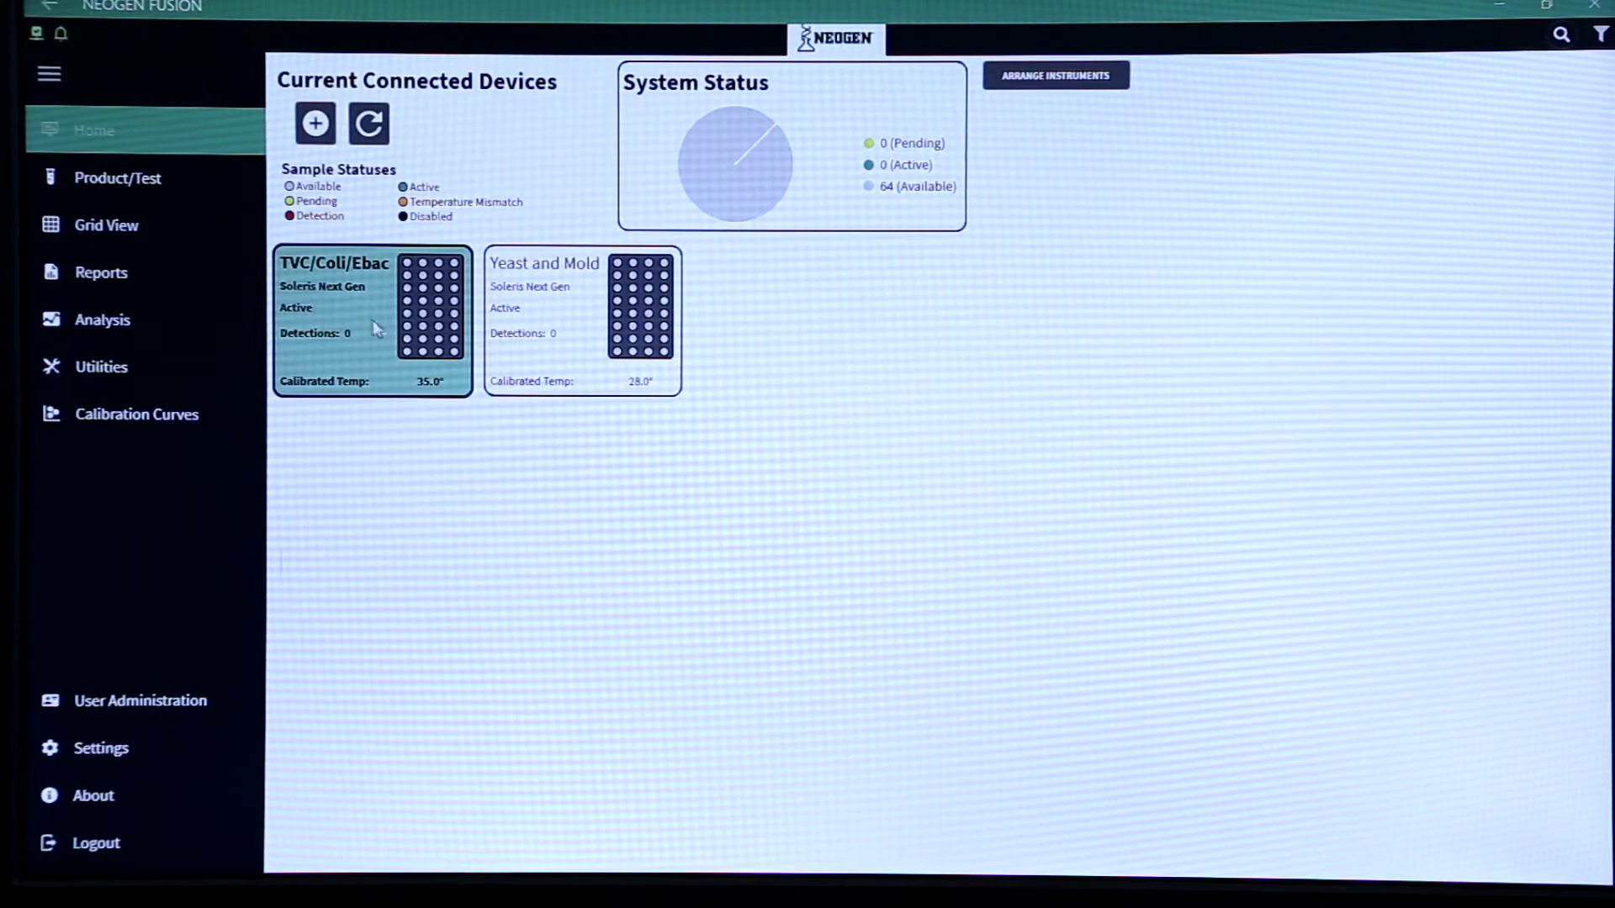
Open the TVC/Coli/Ebac instrument grid, select well A1 and expand the Standard Tests list.
double_click(370, 319)
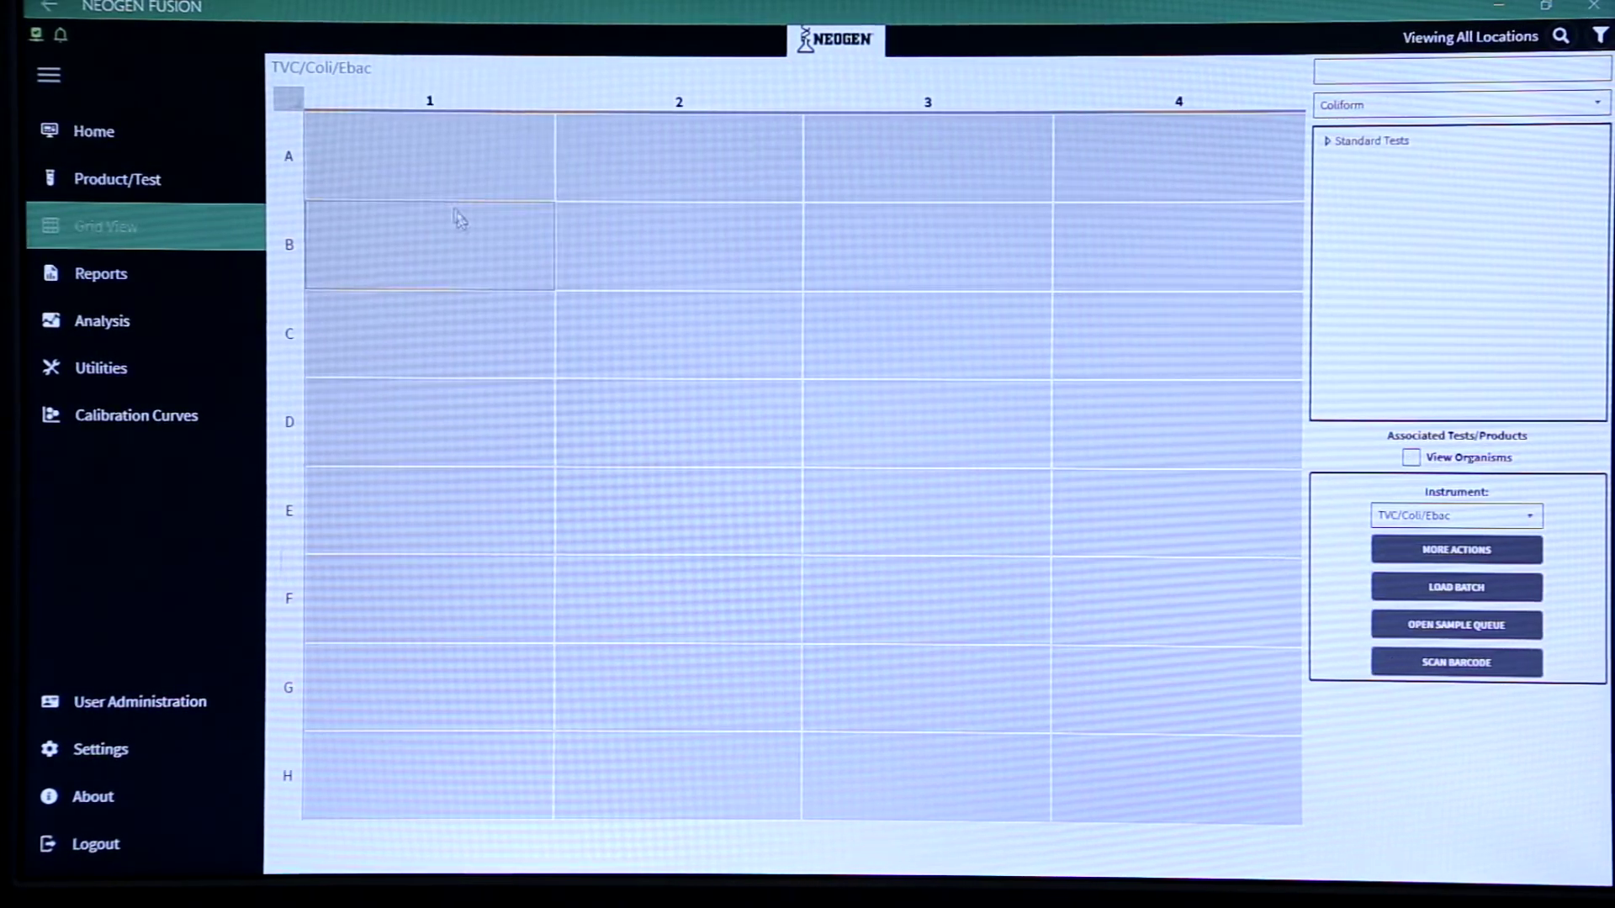
left_click(451, 171)
left_click(1328, 139)
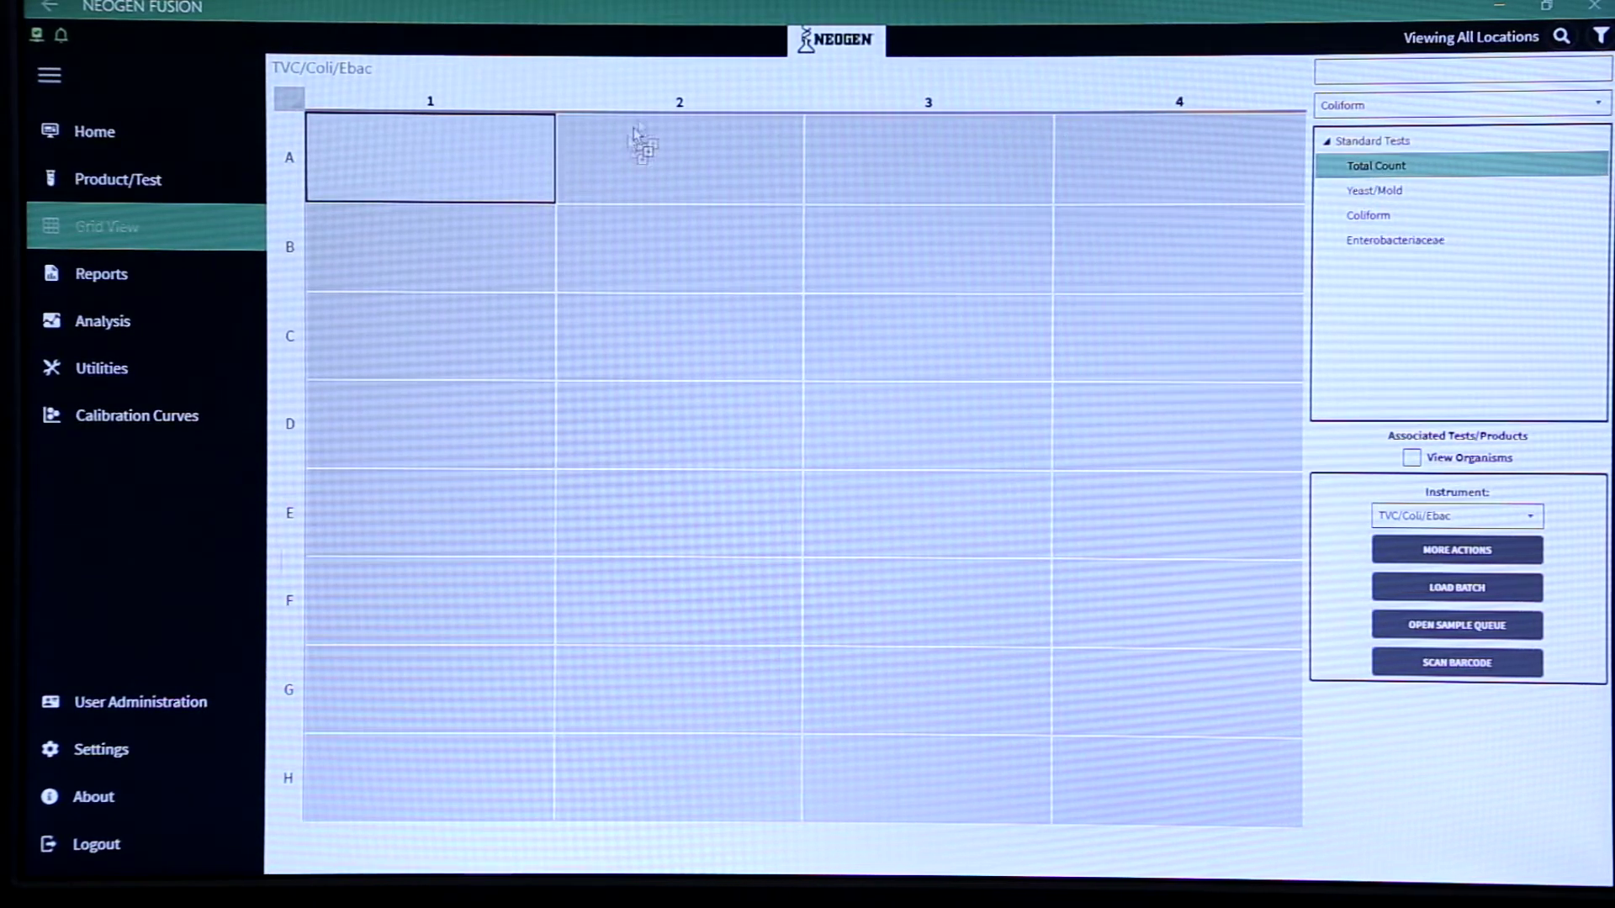
Save pending samples NF-TVC (Total Count), CC-109 (Coliform) and S2-EBAC9 (Enterobacteriaceae), all <1000, in A1–C1.
left_click_drag(1376, 165, 485, 179)
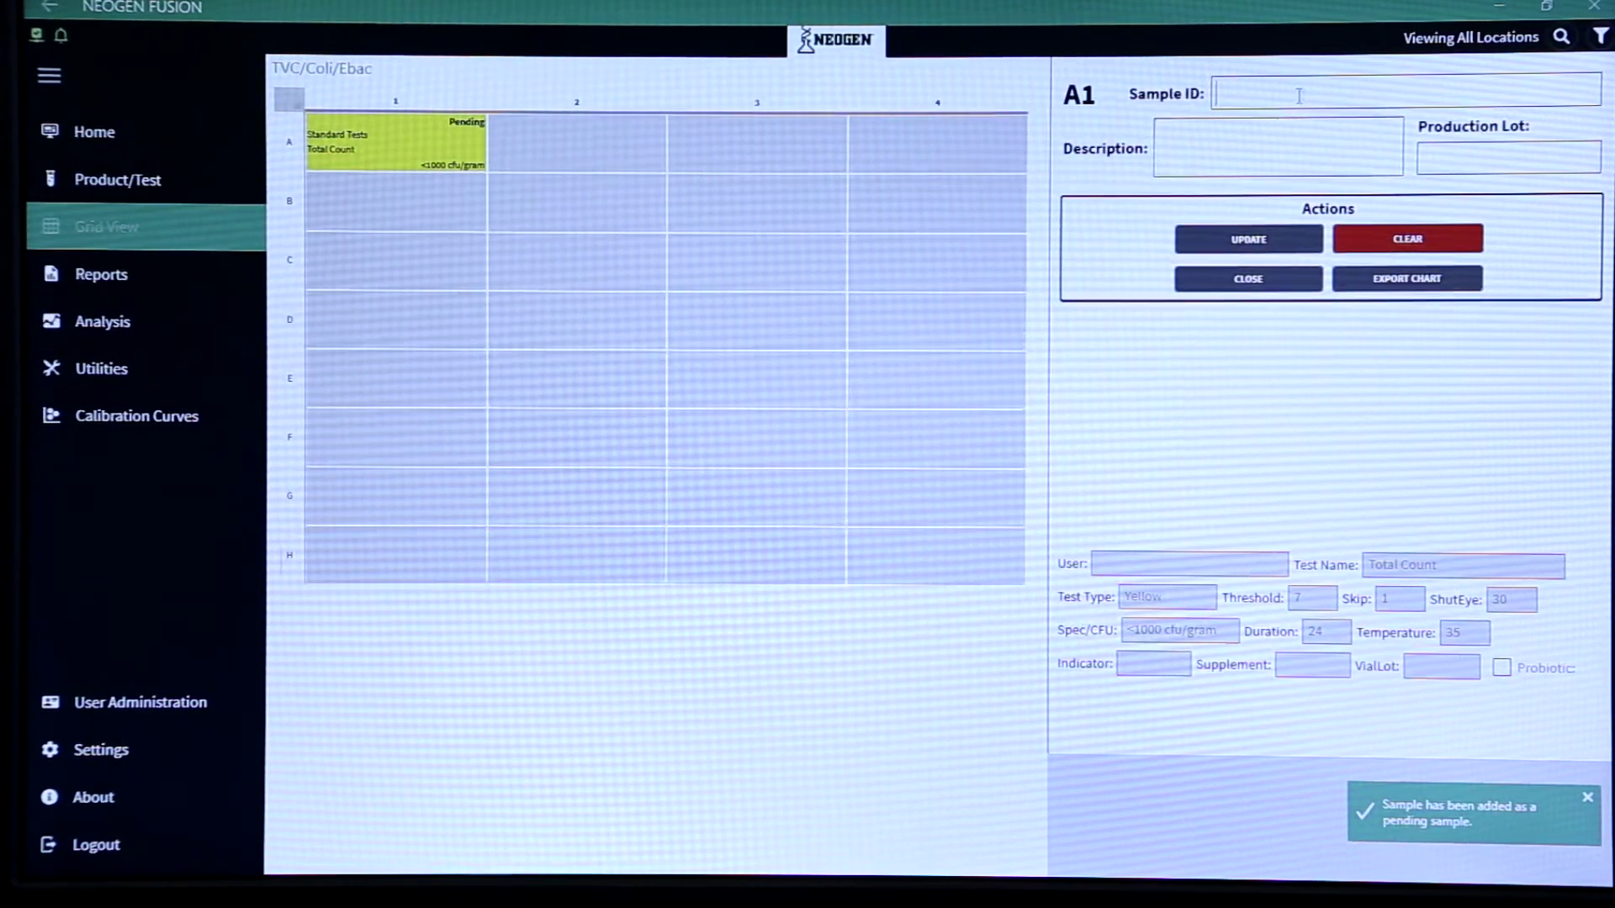
left_click(1258, 98)
type("F")
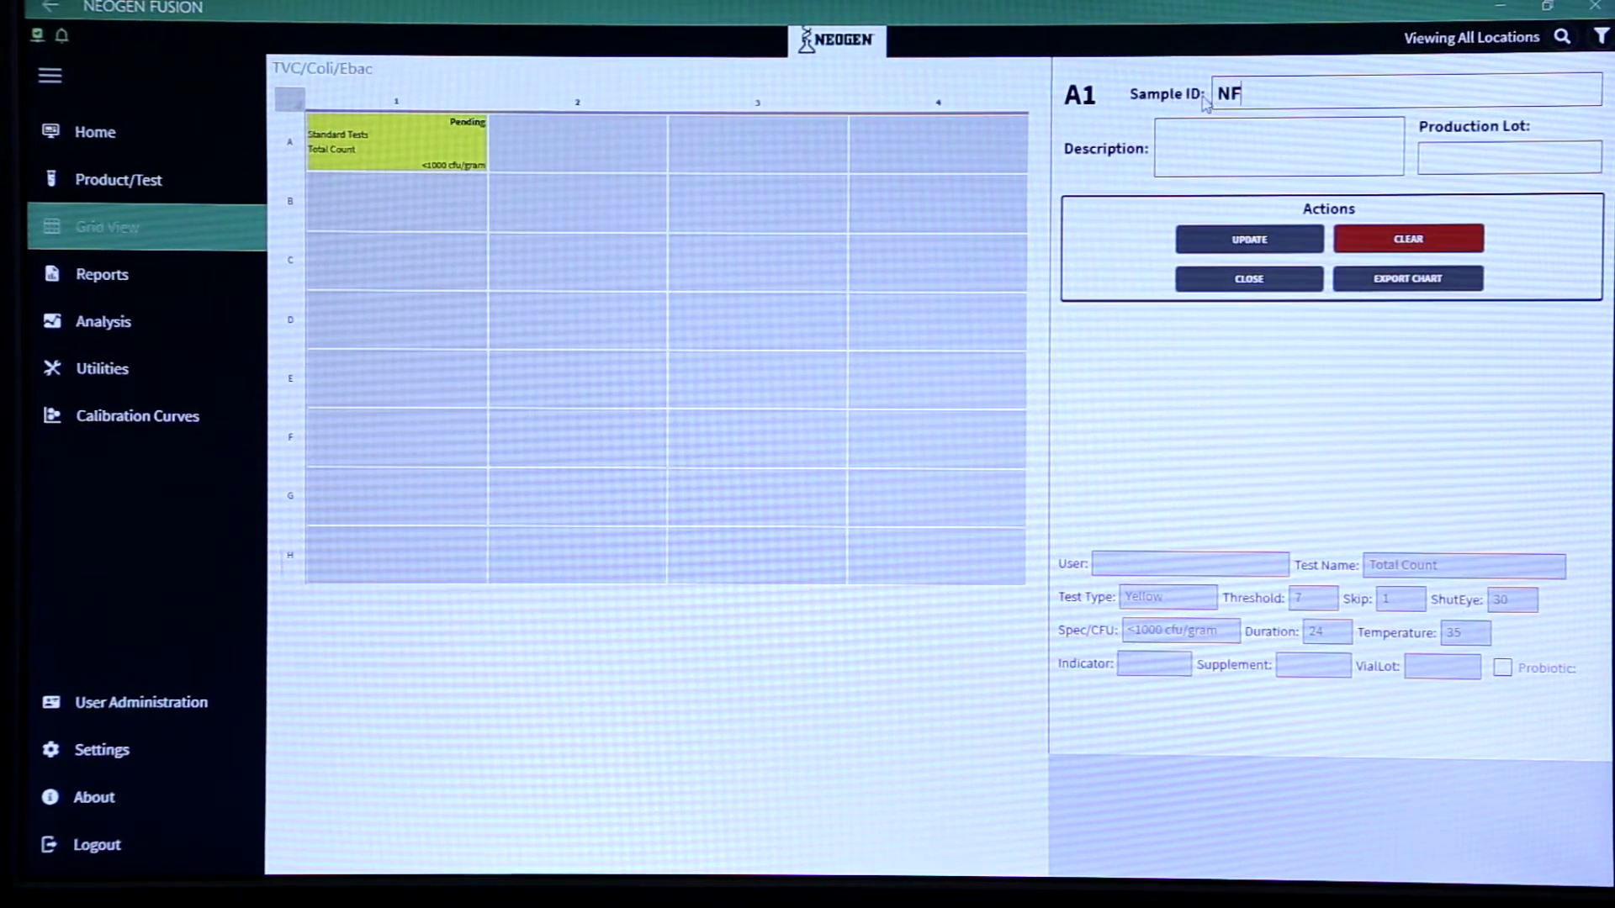
type("-TVC <")
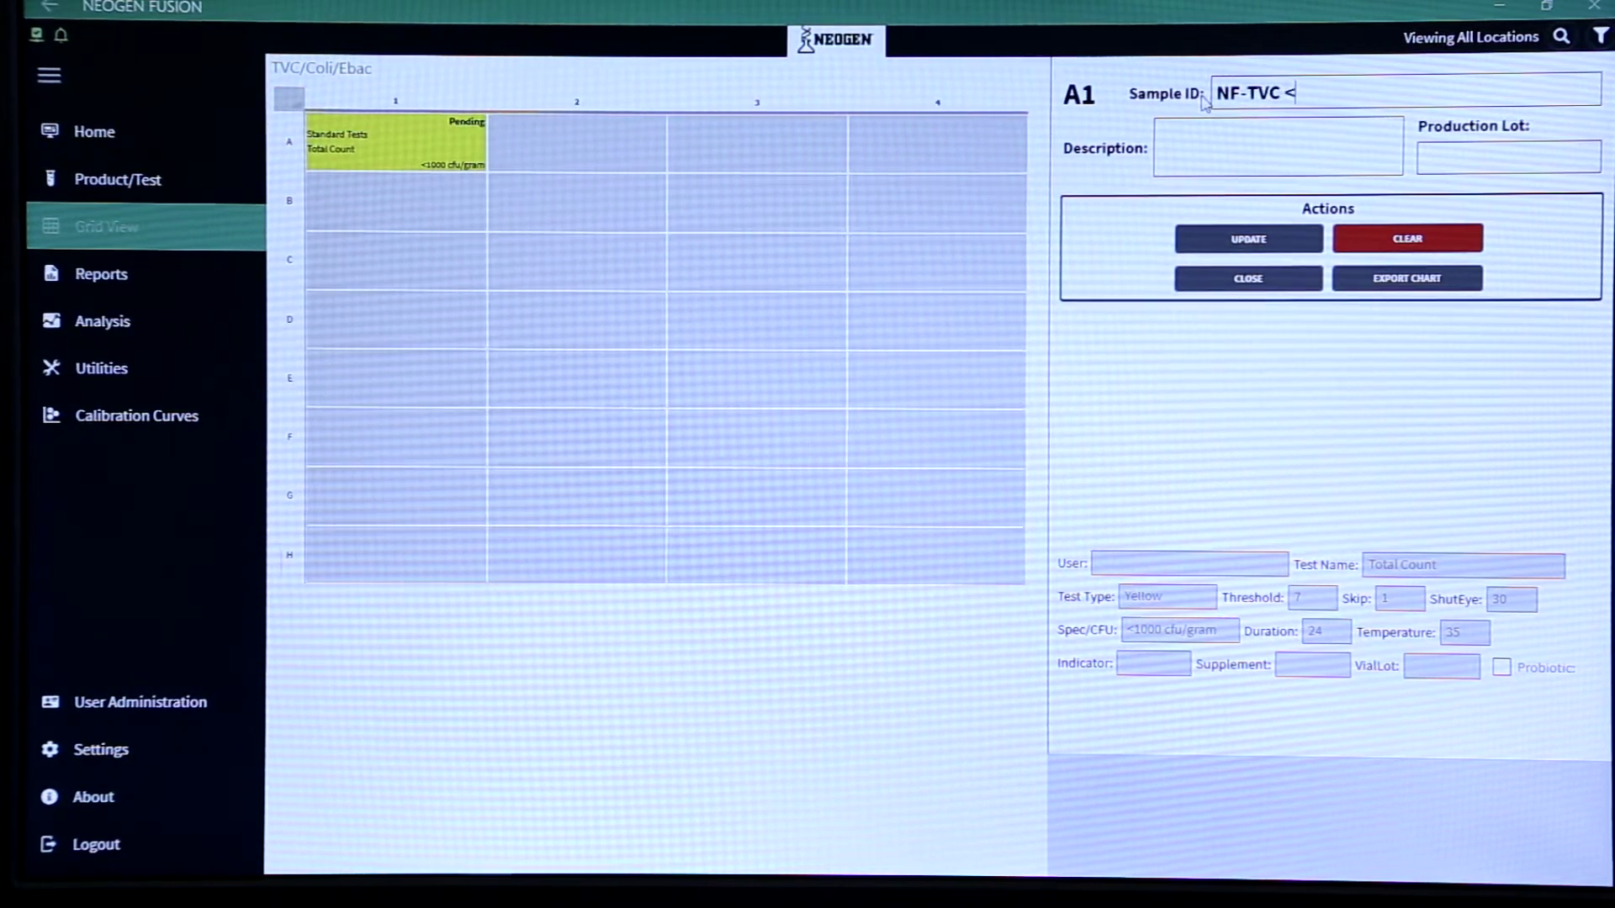
type("CC-109")
key("Return")
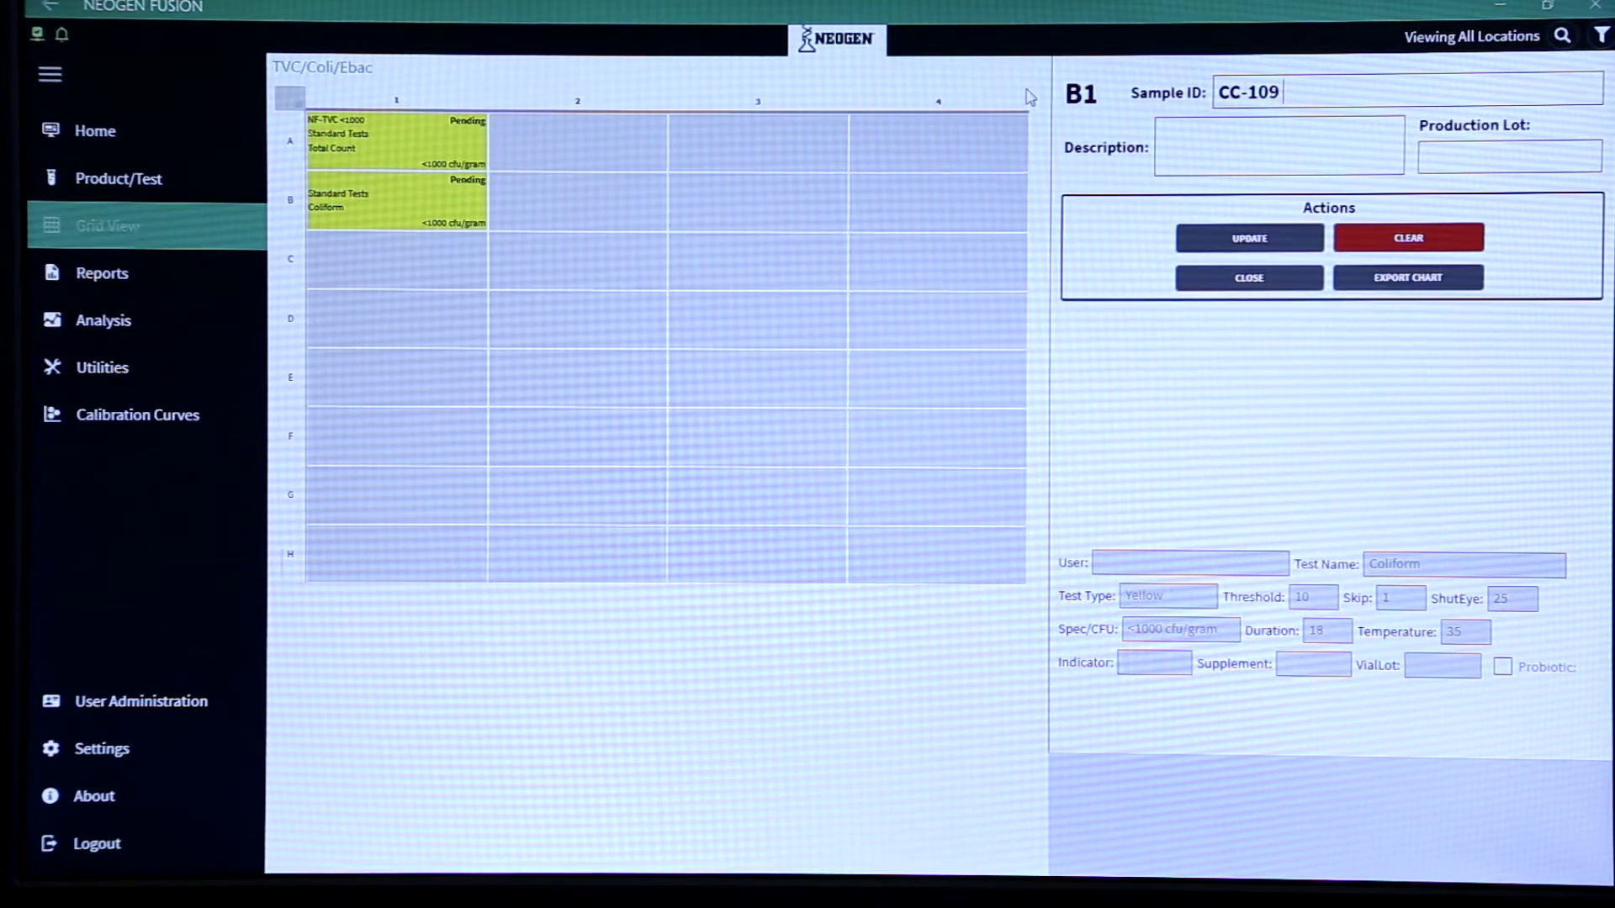
type(" <1000")
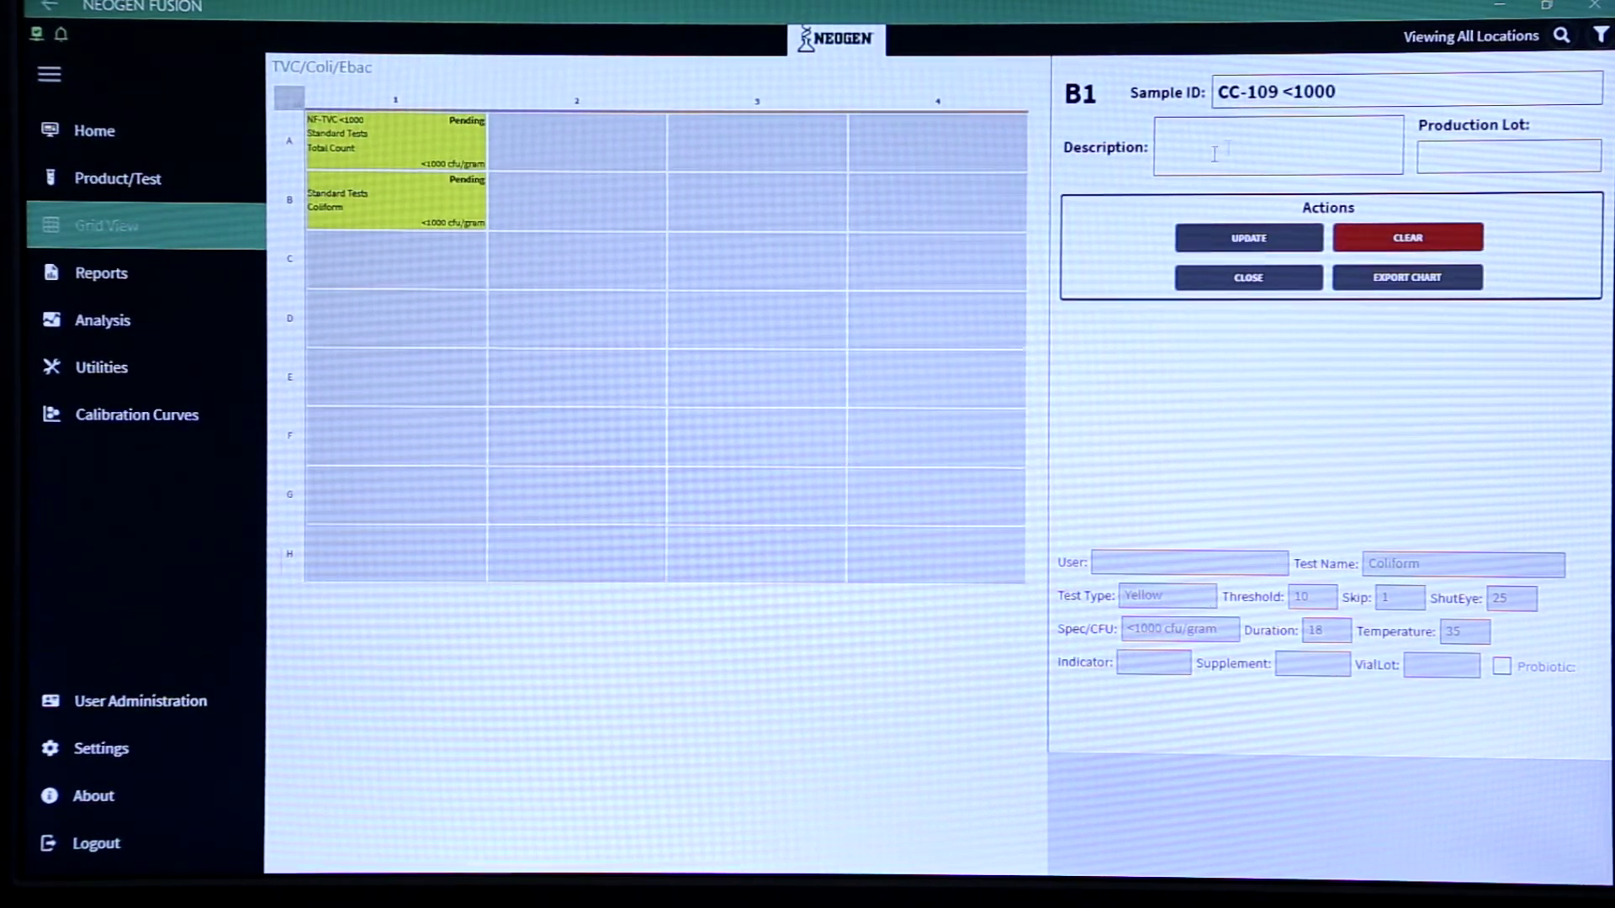
left_click(1248, 240)
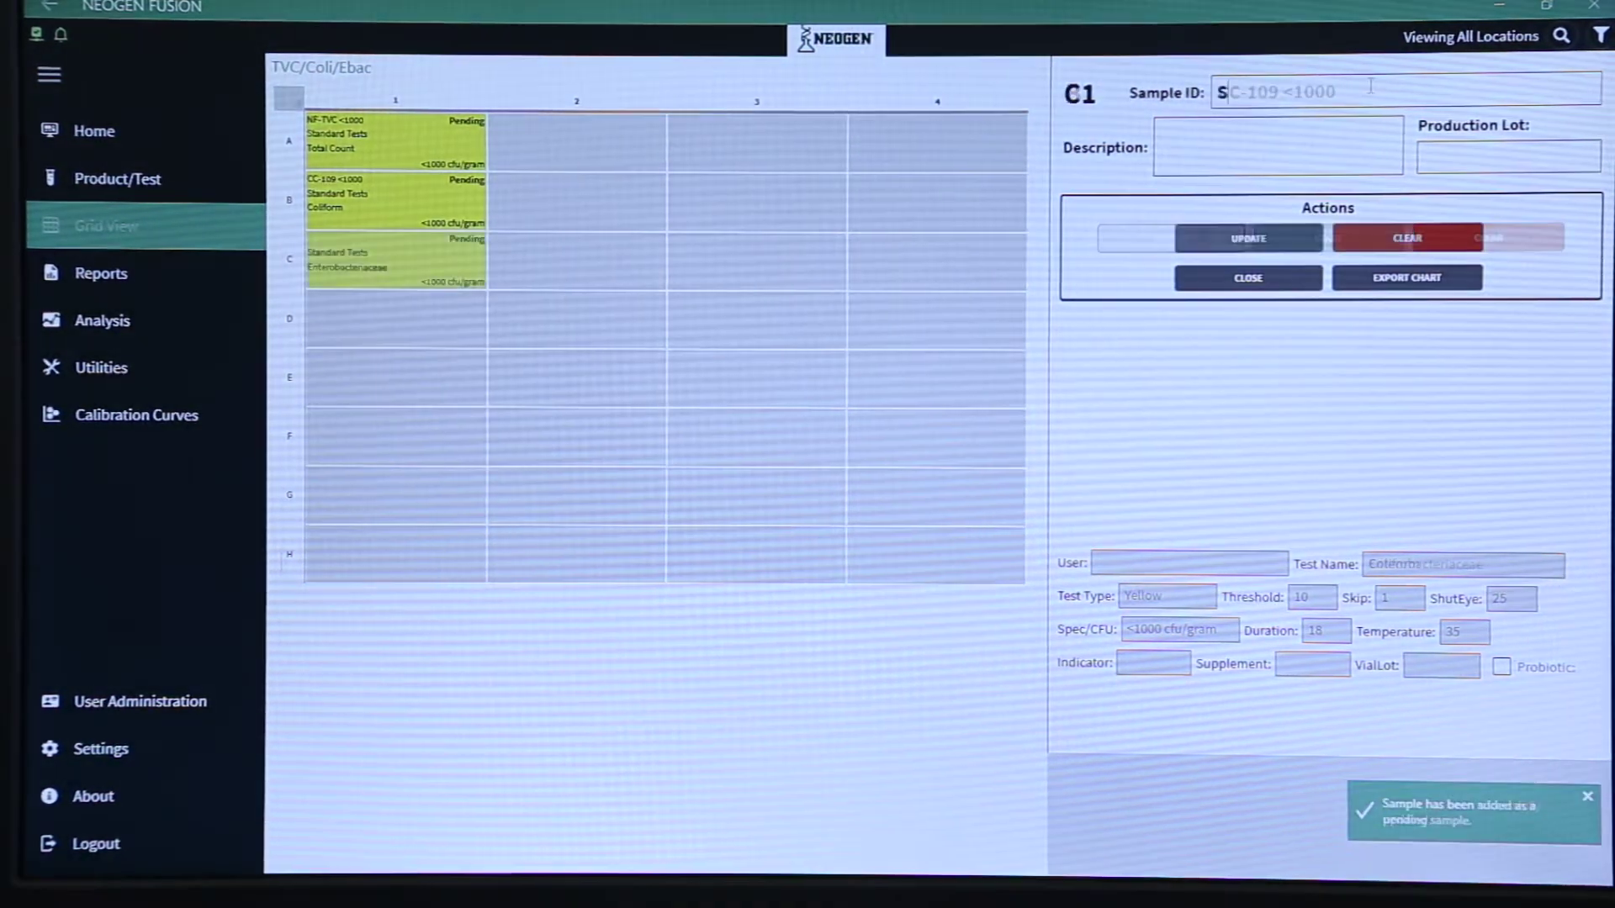
type("S2-EBAC9")
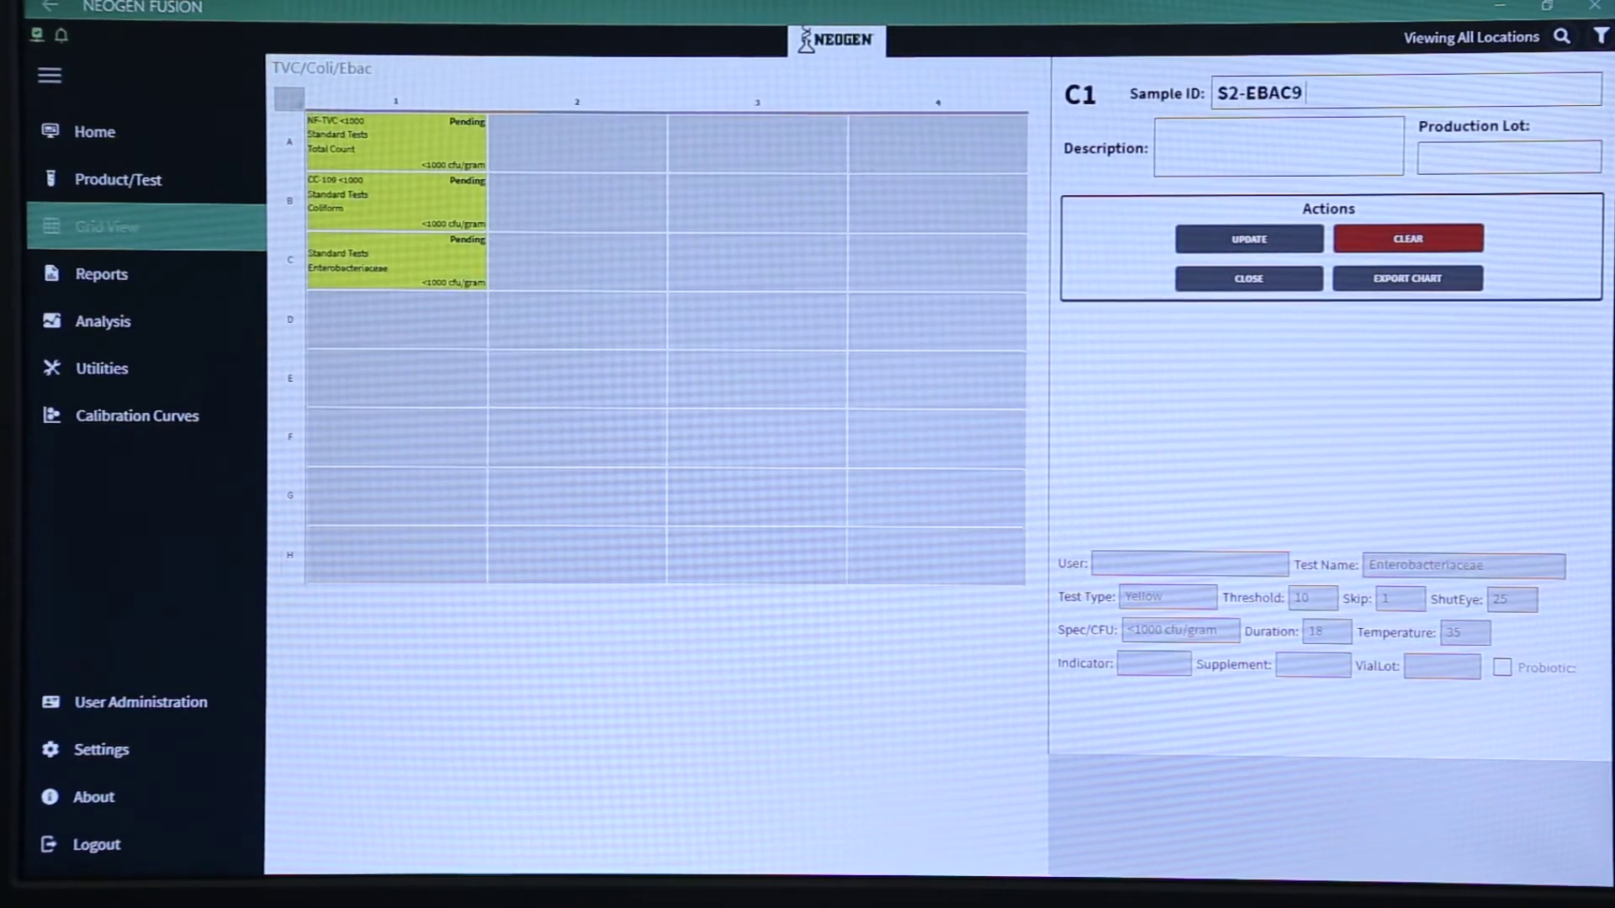
type(" <1000")
left_click(1249, 238)
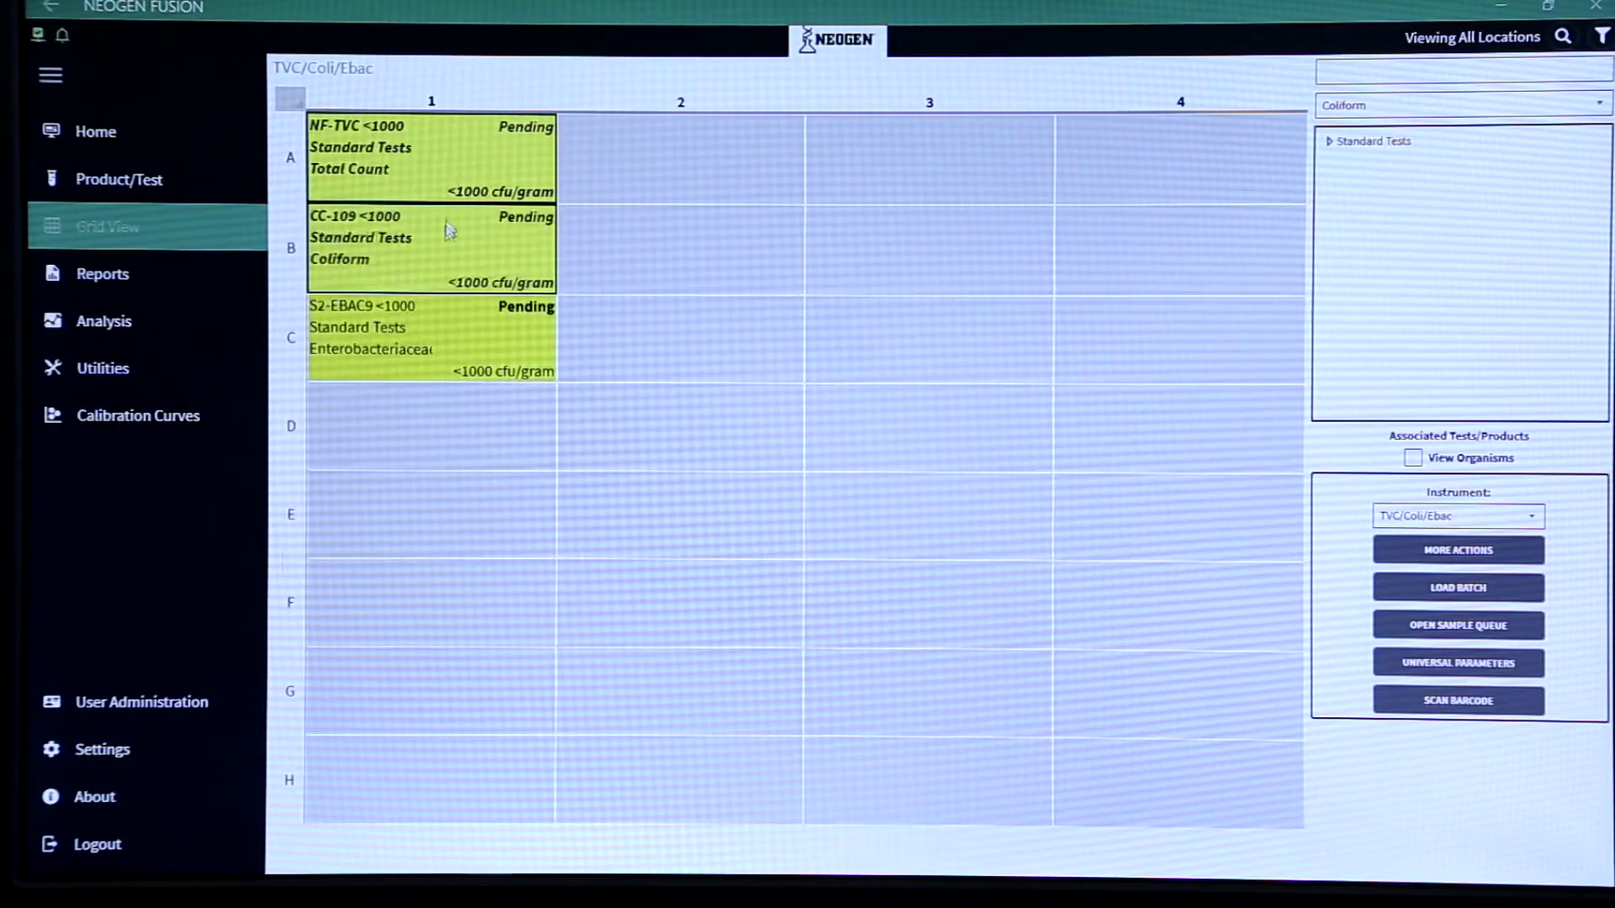
Bring up the action menu on the pending Coliform well.
right_click(442, 259)
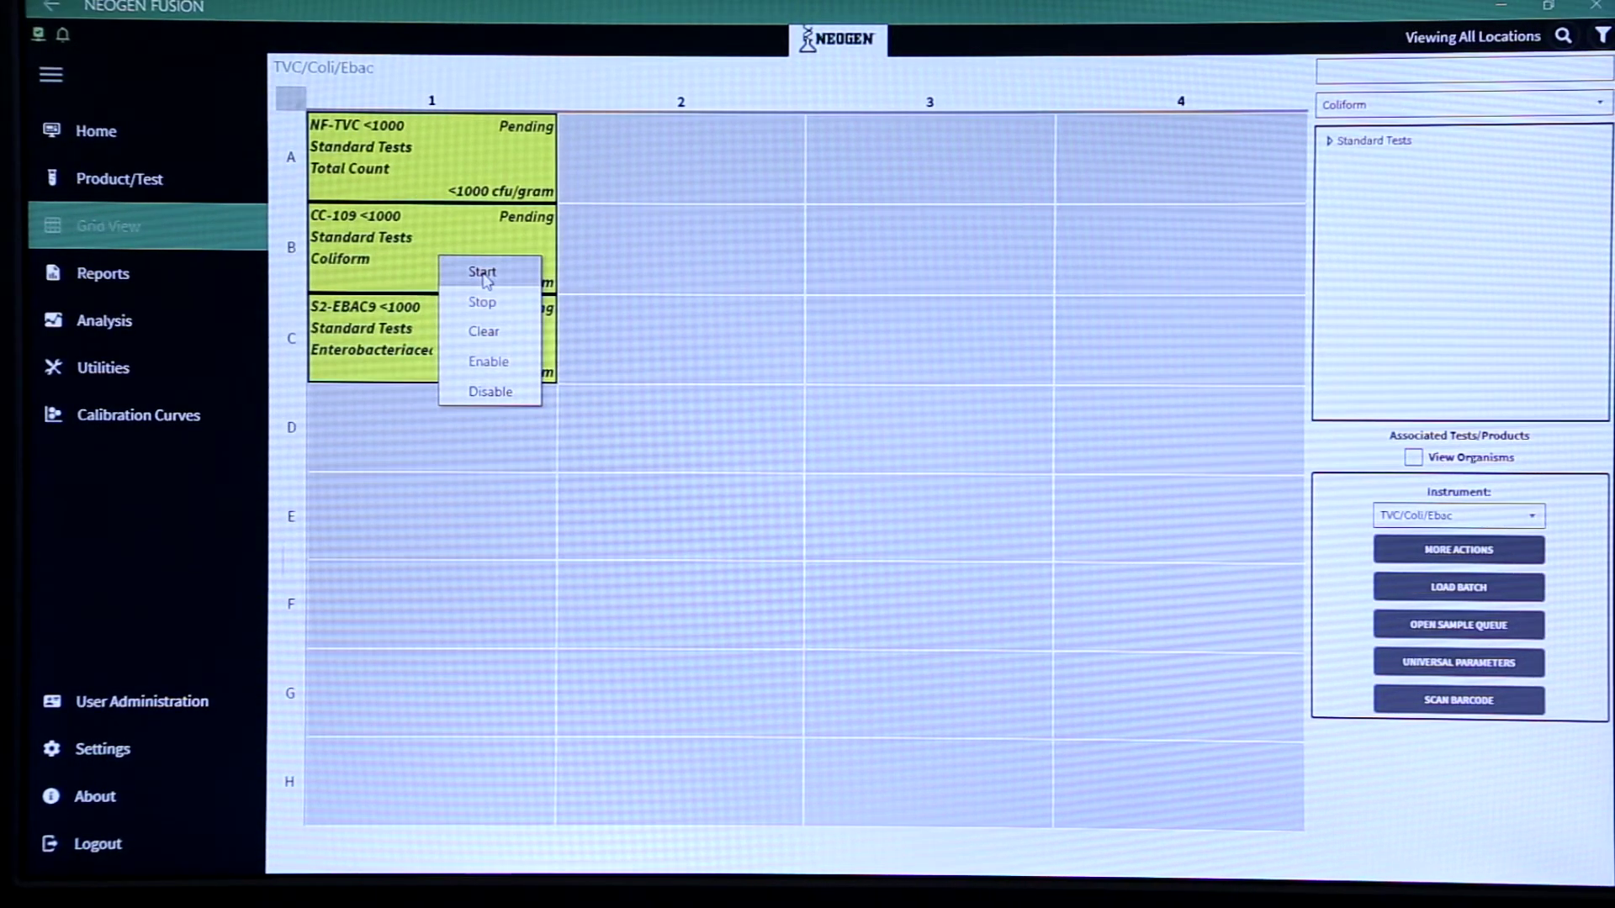
Start the three pending samples so they show 24 and 18 hours remaining.
left_click(482, 272)
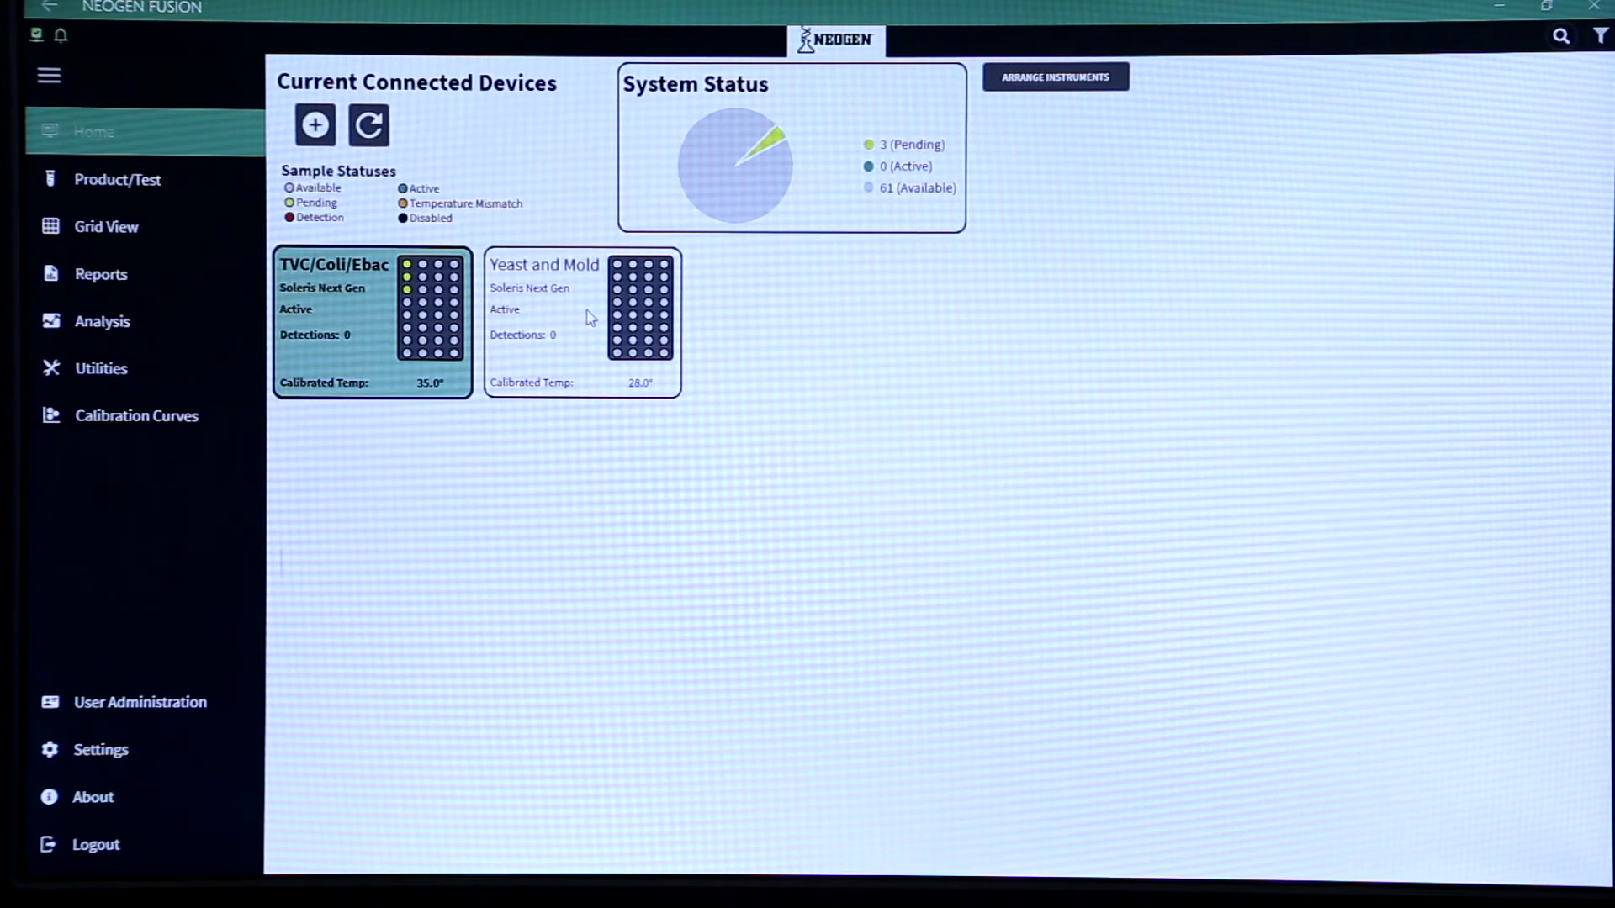
Open the Yeast and Mold instrument's grid and place a Yeast/Mold test in well A1.
left_click(587, 316)
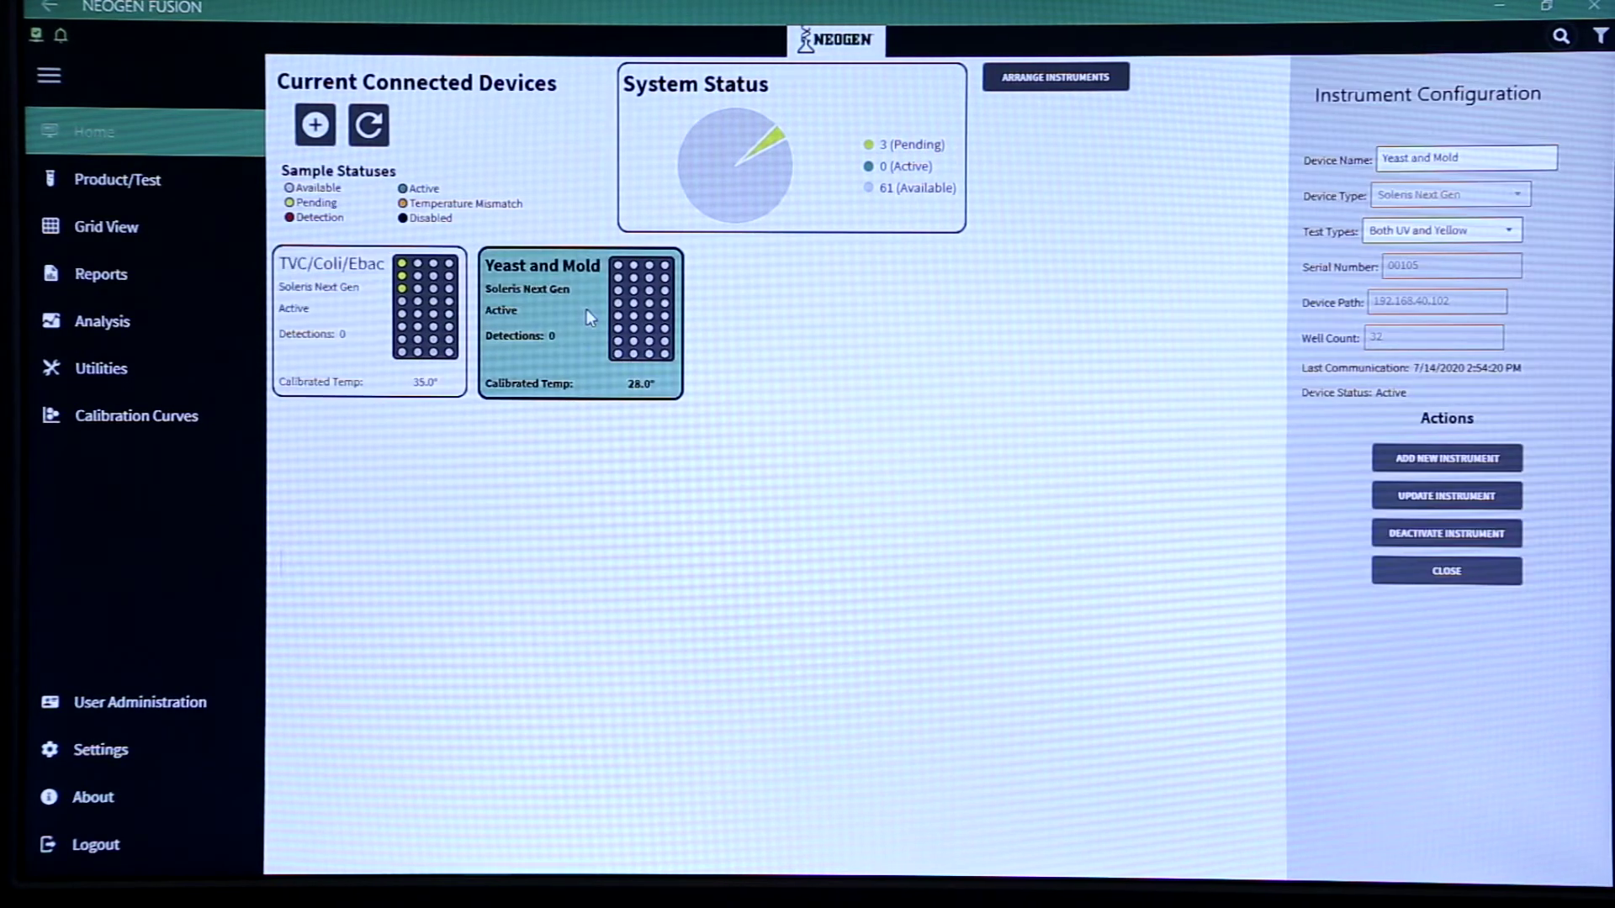
double_click(588, 309)
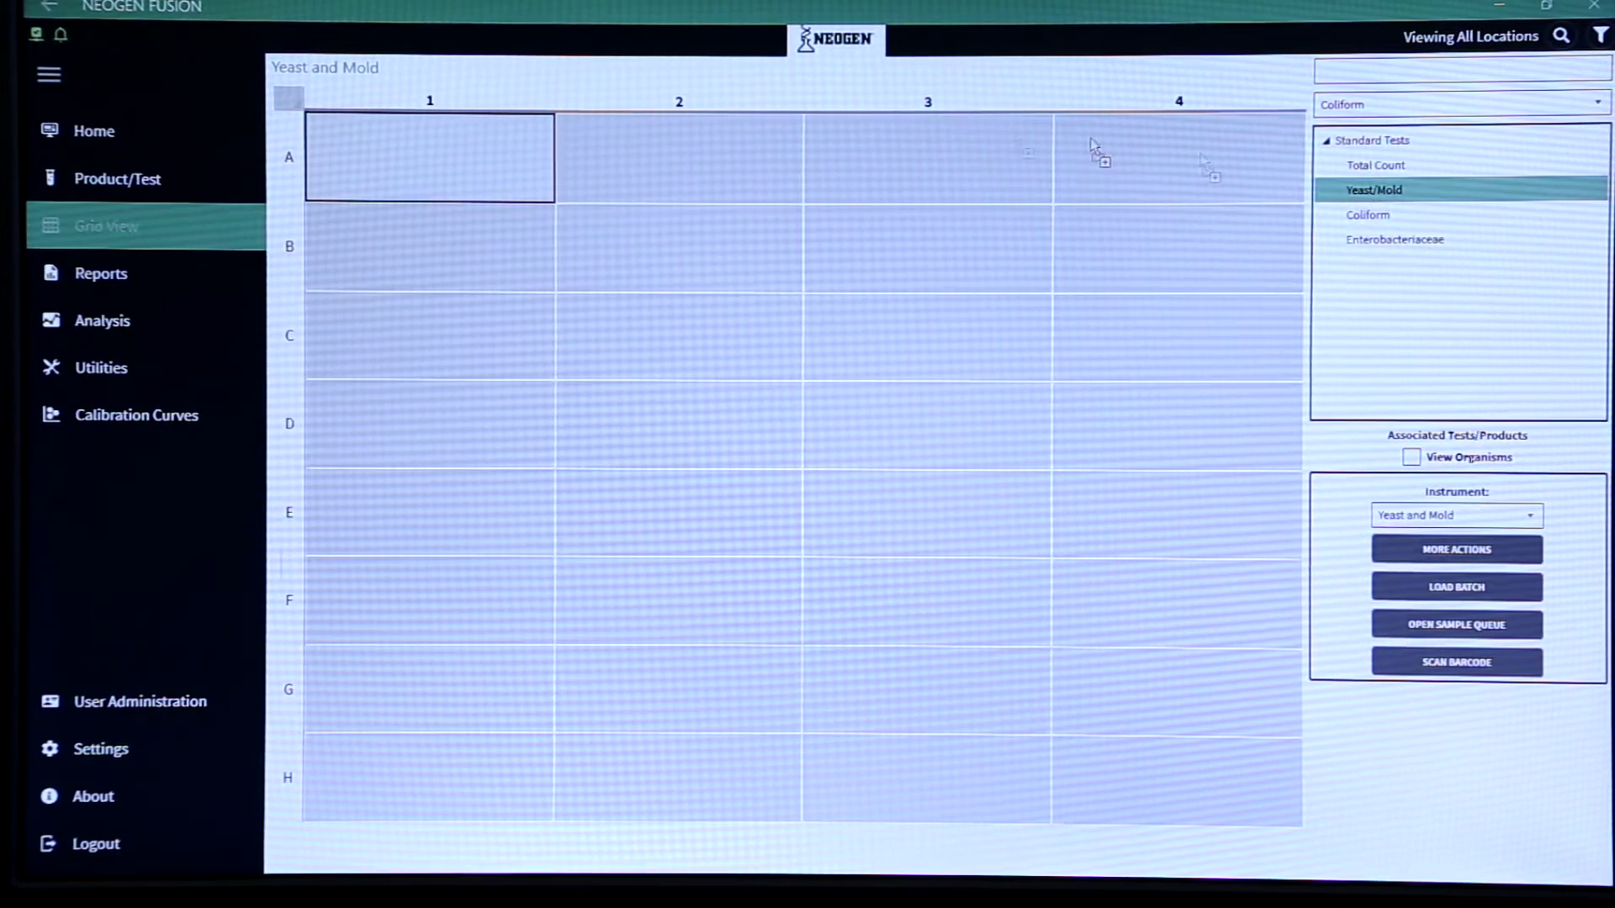
left_click_drag(844, 152, 519, 137)
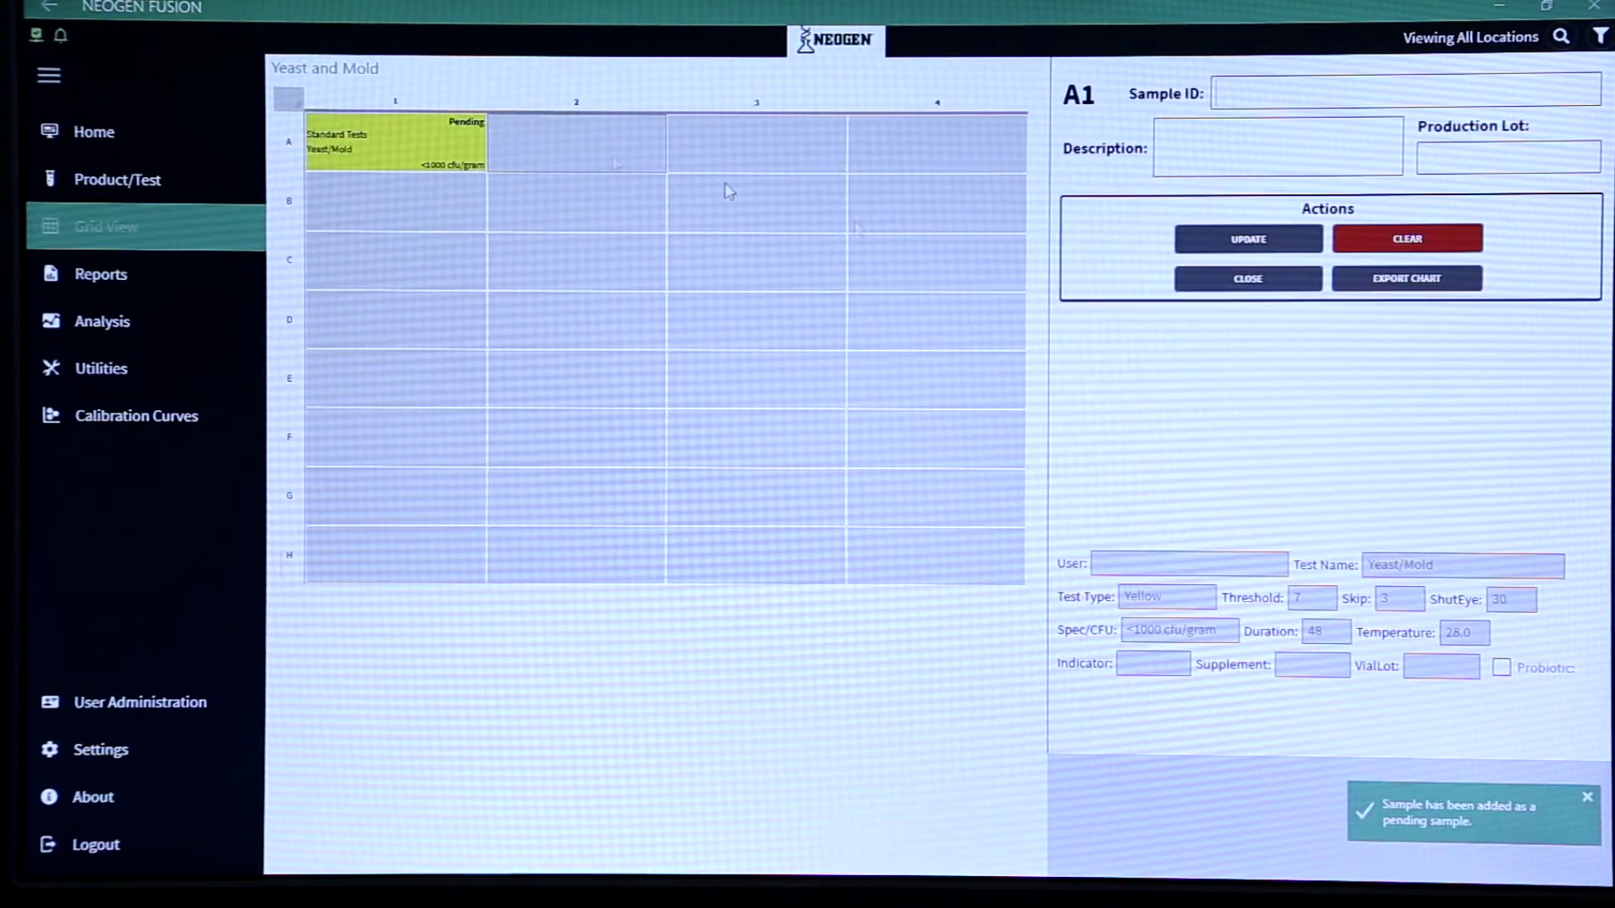
type("DY")
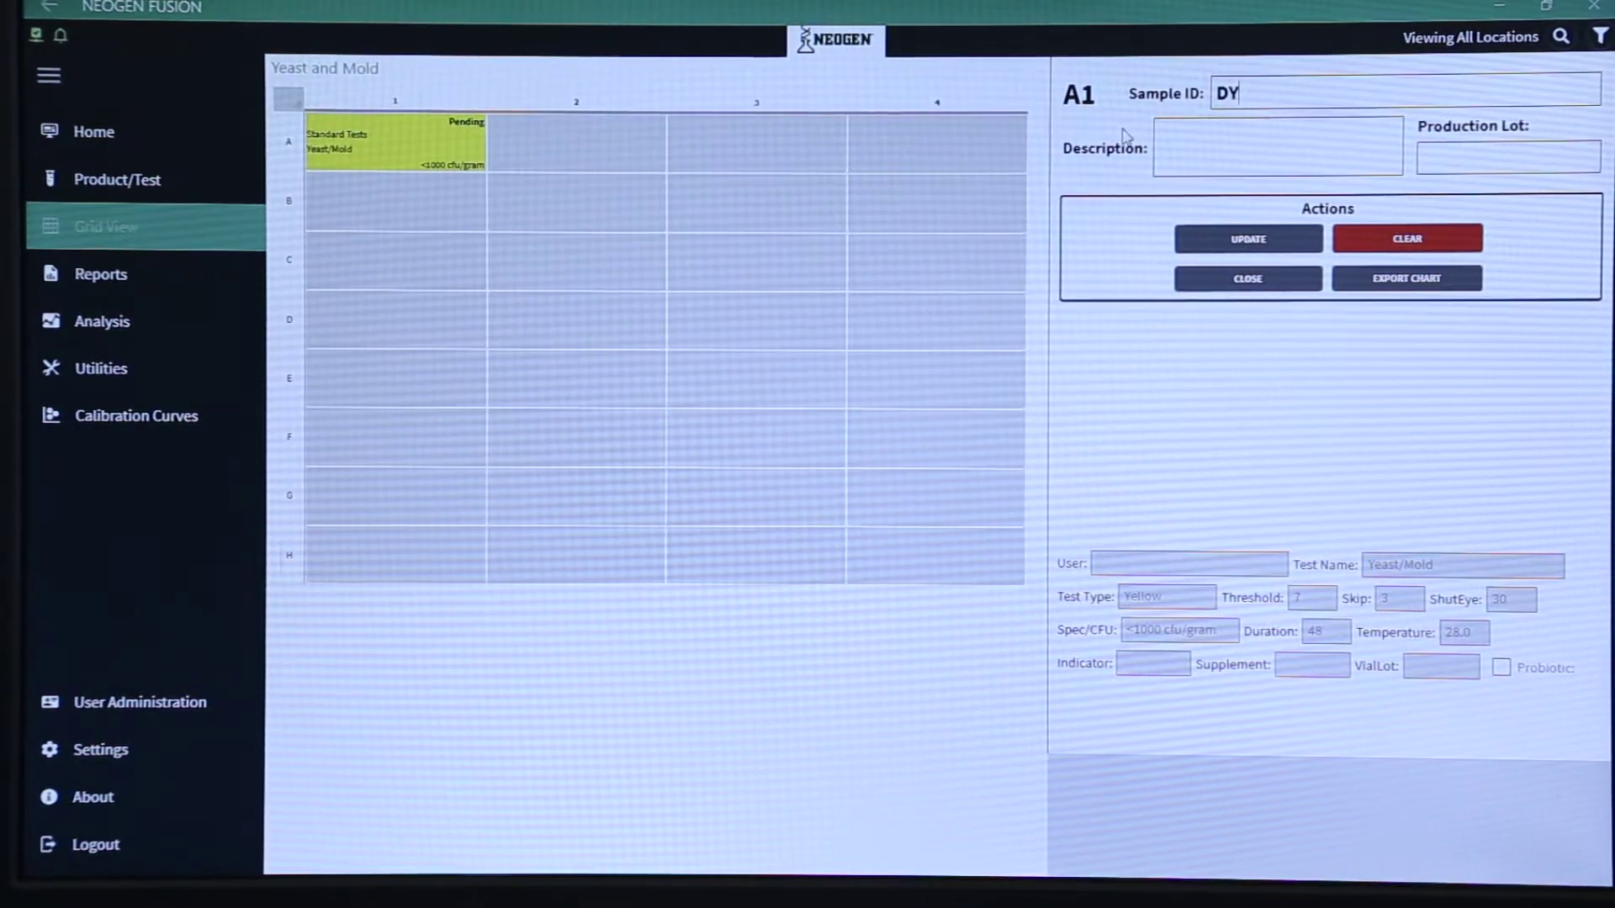
type("M")
type("-109C")
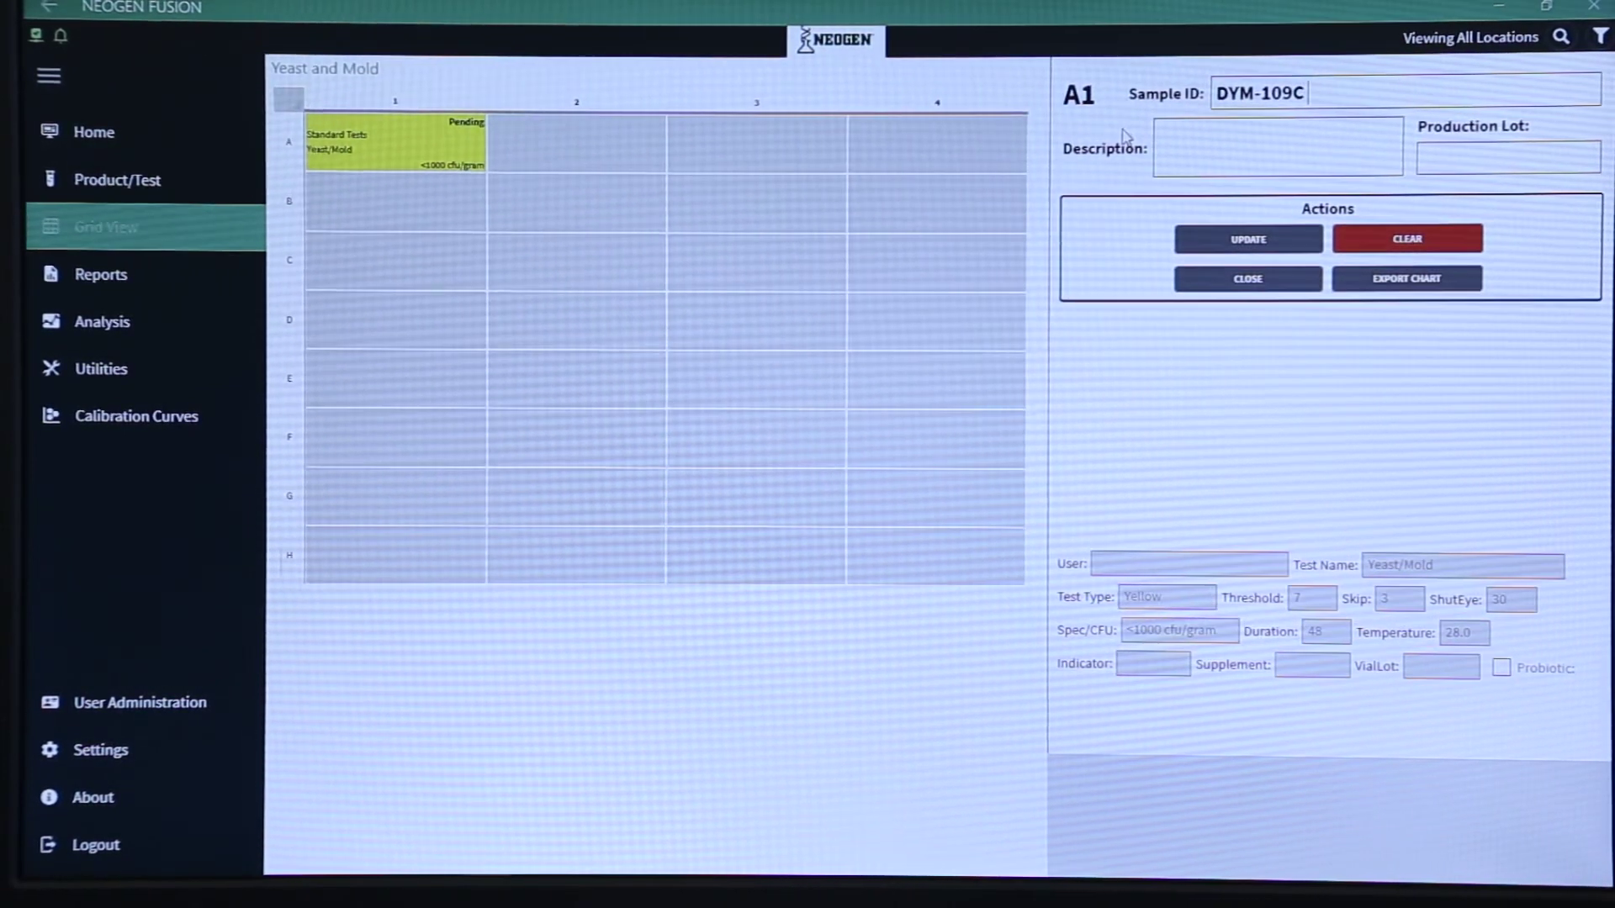
type("000")
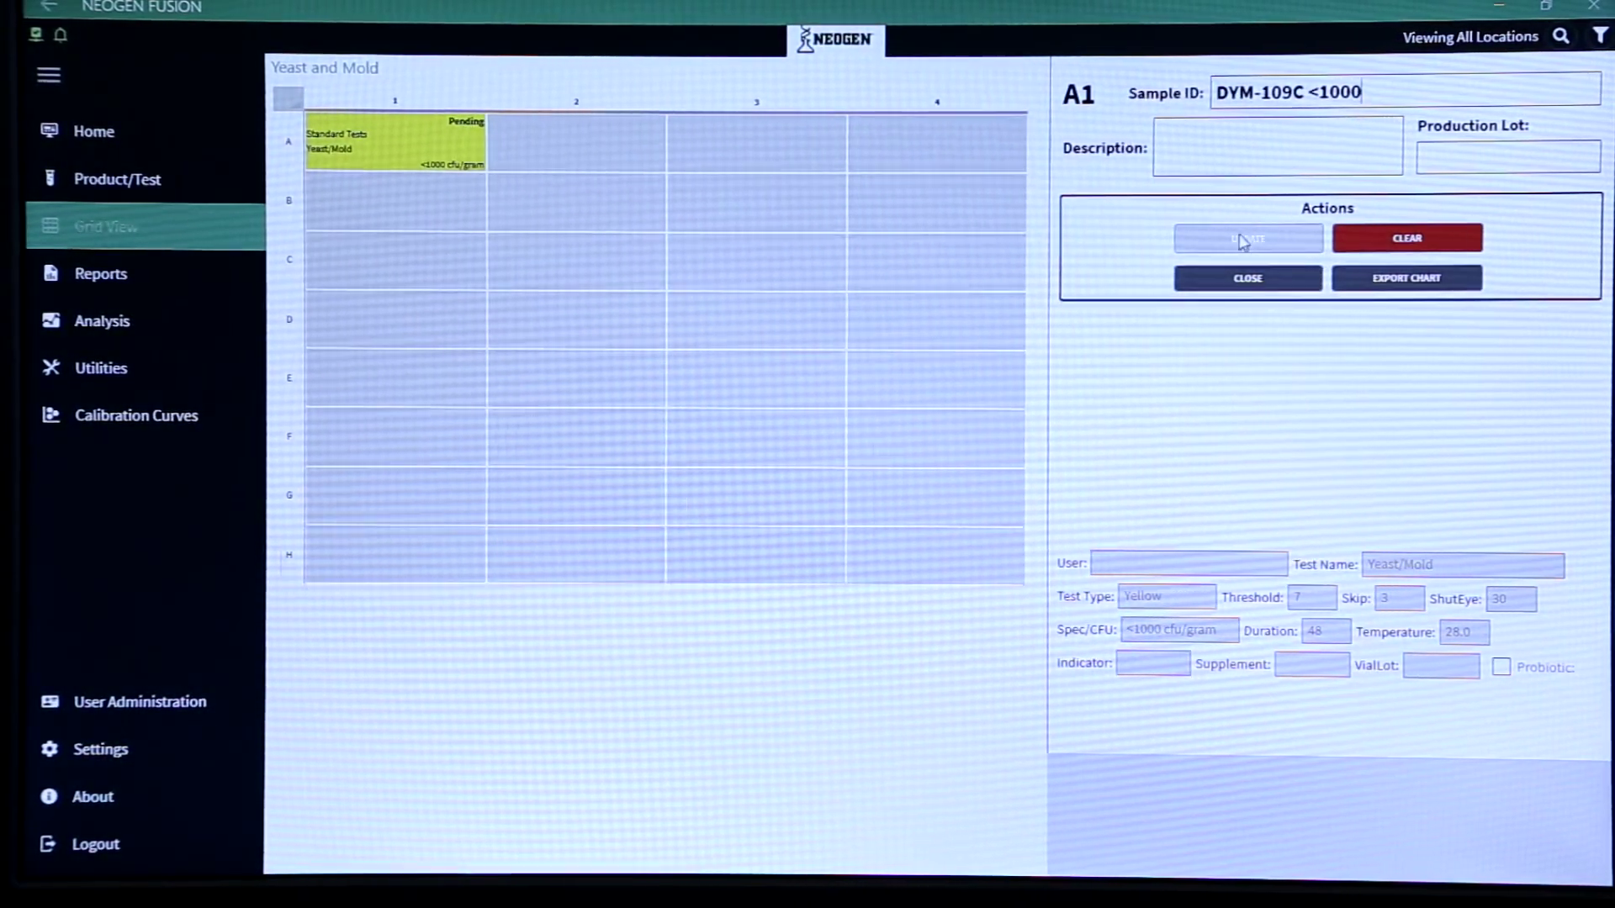
Save sample ID DYM-109C <1000 for the Yeast/Mold sample in well A1.
left_click(1300, 240)
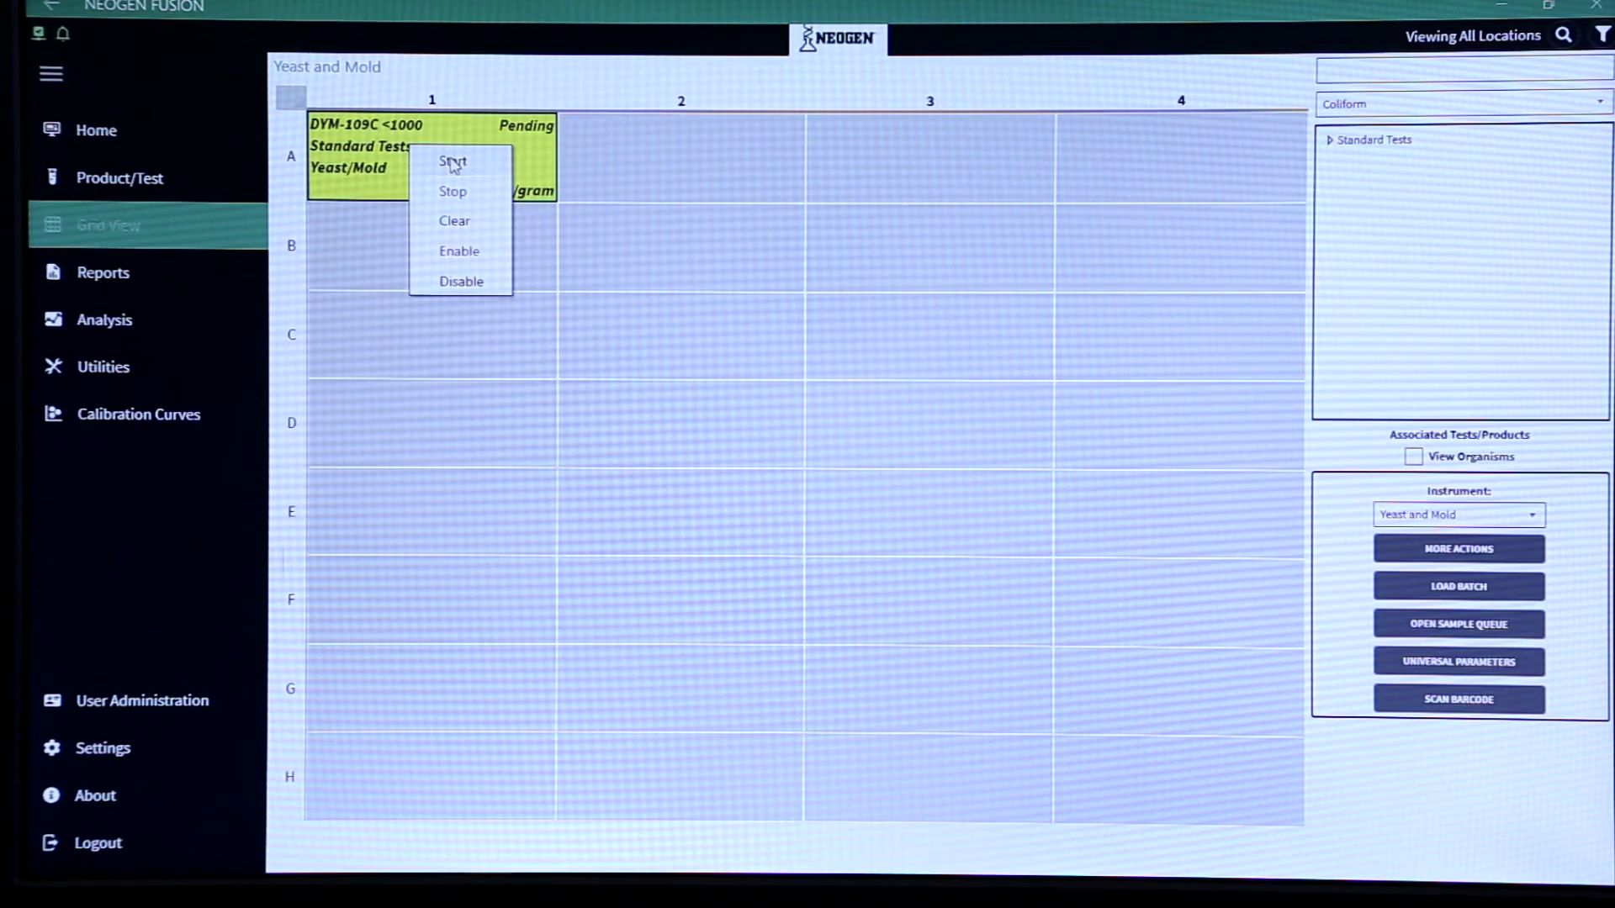
Start sample DYM-109C <1000 so it runs with 48 hours remaining.
left_click(452, 163)
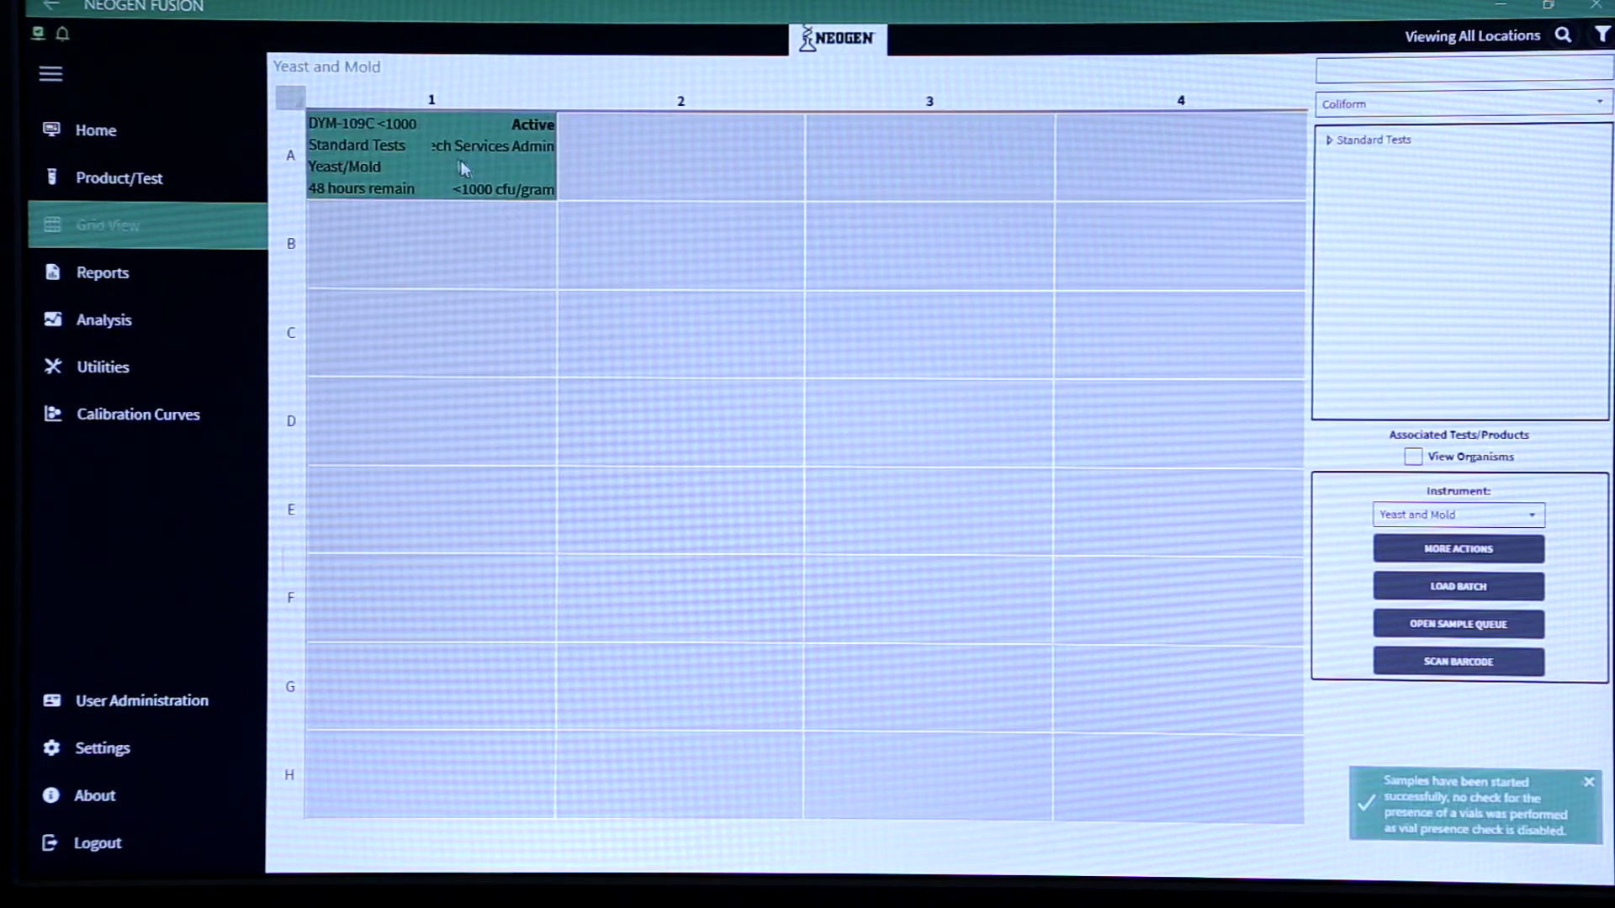